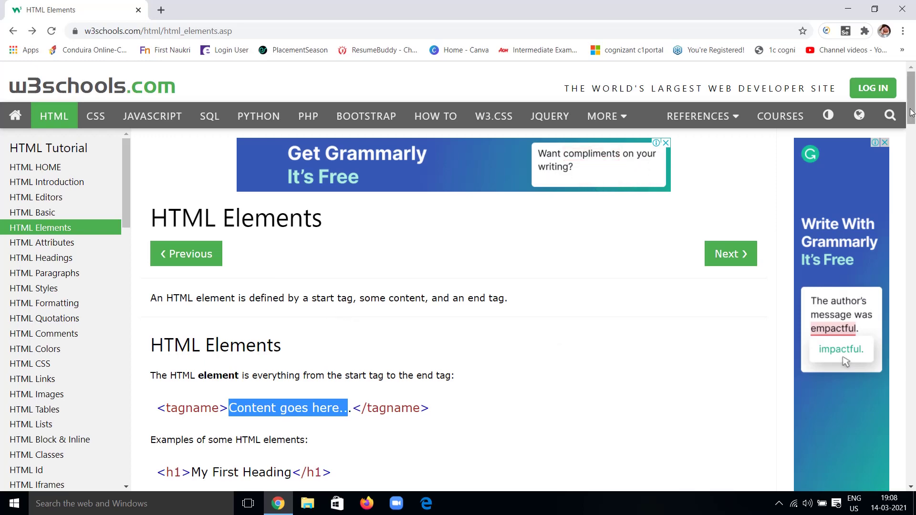
Step: Scroll past the top ad and highlight, then clear, the 'Content goes here...' placeholder text
{"action": "scroll", "coordinate": [913, 123], "scroll_direction": "down", "scroll_amount": 2}
{"action": "scroll", "coordinate": [912, 123], "scroll_direction": "down", "scroll_amount": 1}
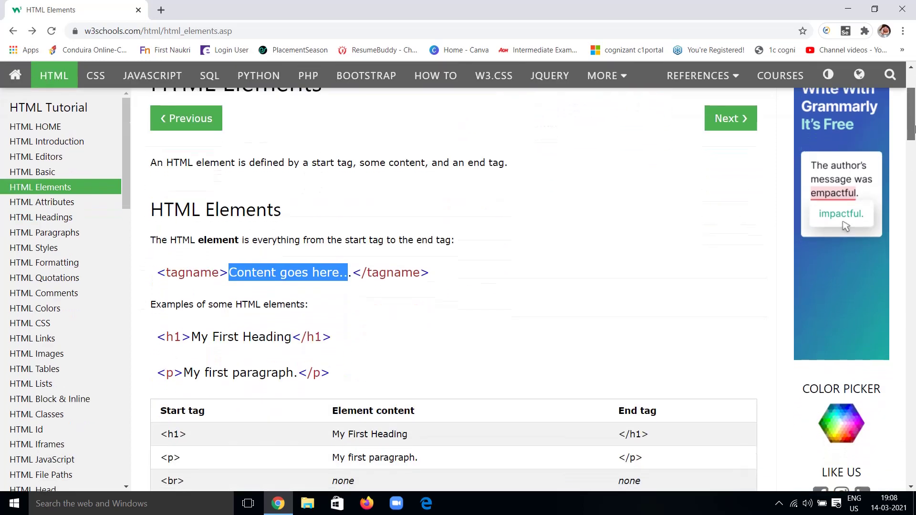
{"action": "scroll", "coordinate": [913, 123], "scroll_direction": "up", "scroll_amount": 1}
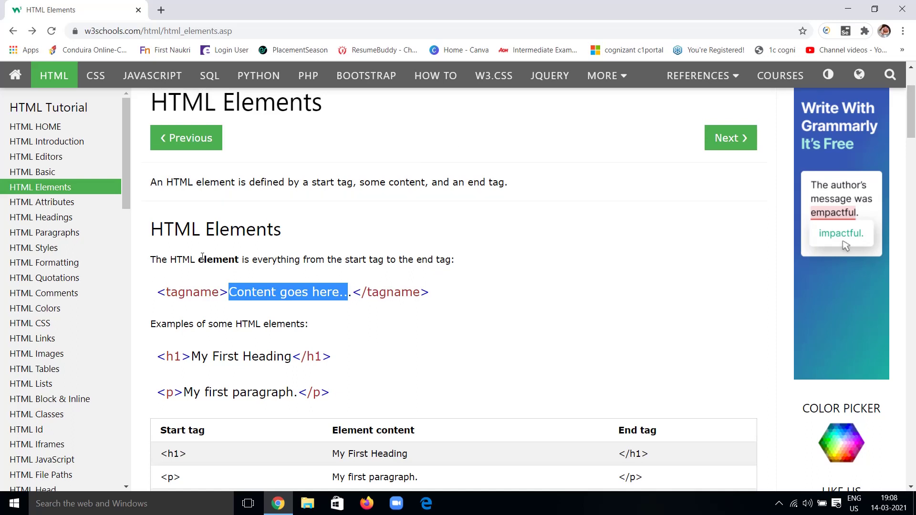
{"action": "left_click", "coordinate": [159, 285]}
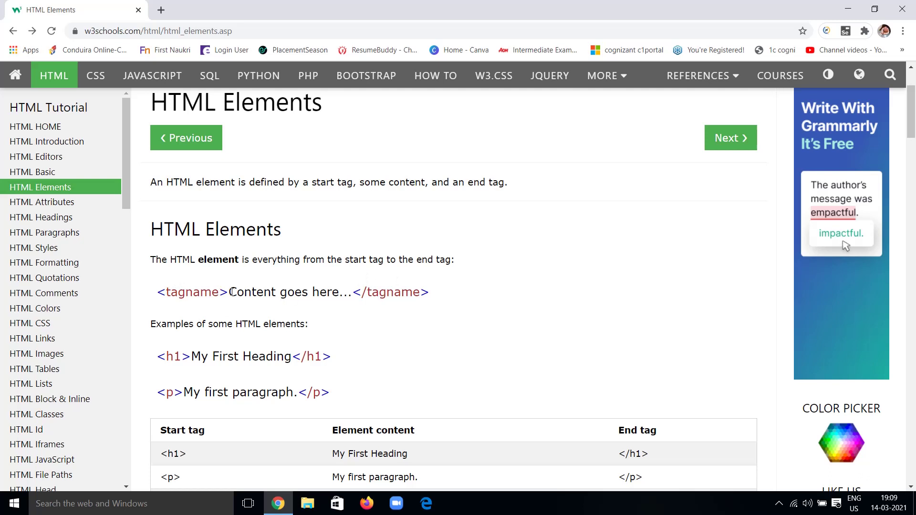
{"action": "left_click_drag", "start_coordinate": [229, 290], "coordinate": [350, 307]}
{"action": "left_click", "coordinate": [326, 344]}
Step: Highlight and then clear the <p> paragraph example line
{"action": "scroll", "coordinate": [326, 344], "scroll_direction": "down", "scroll_amount": 5}
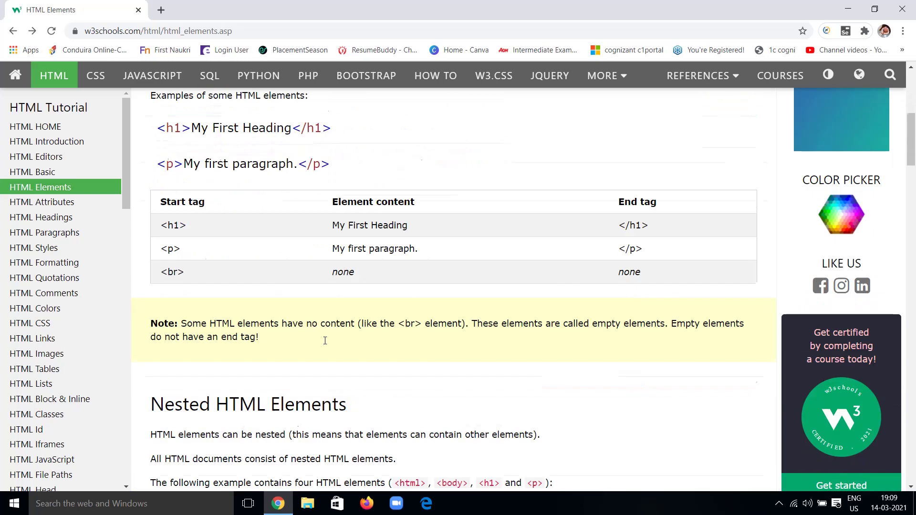
{"action": "scroll", "coordinate": [325, 340], "scroll_direction": "up", "scroll_amount": 3}
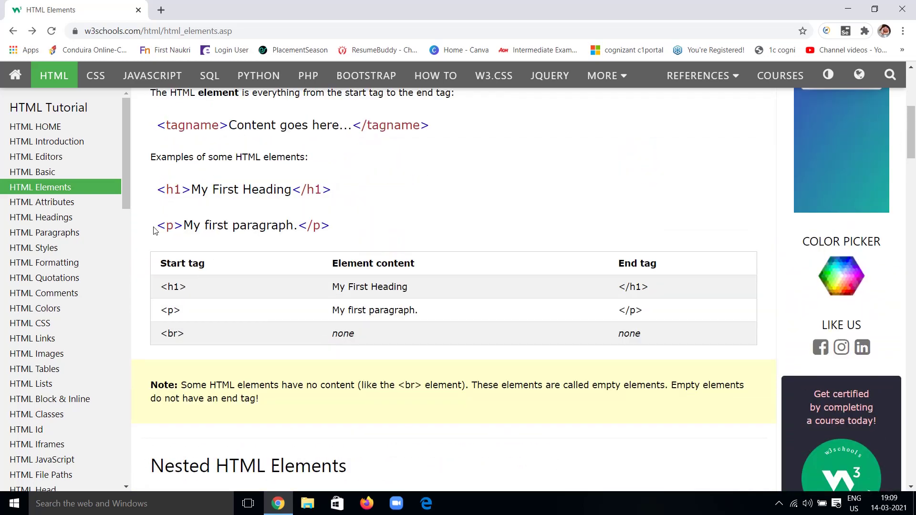
{"action": "left_click_drag", "start_coordinate": [153, 230], "coordinate": [342, 231]}
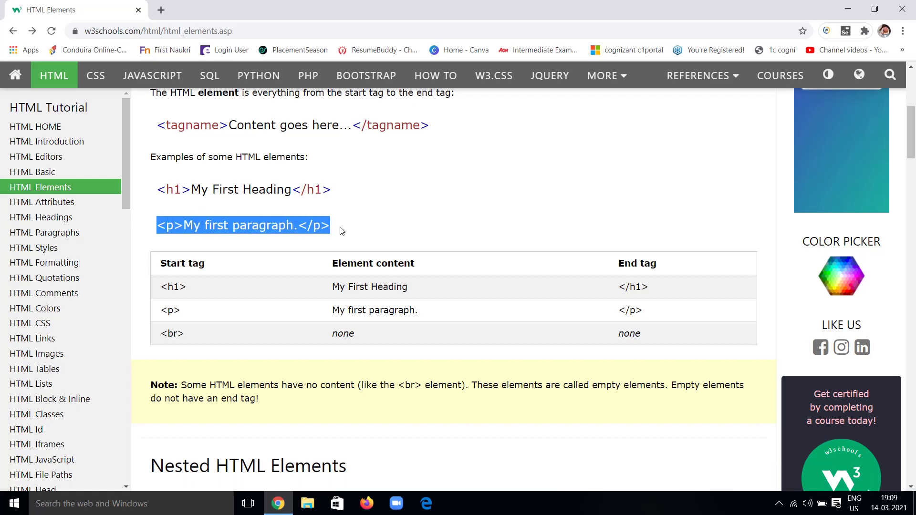
{"action": "left_click", "coordinate": [341, 231]}
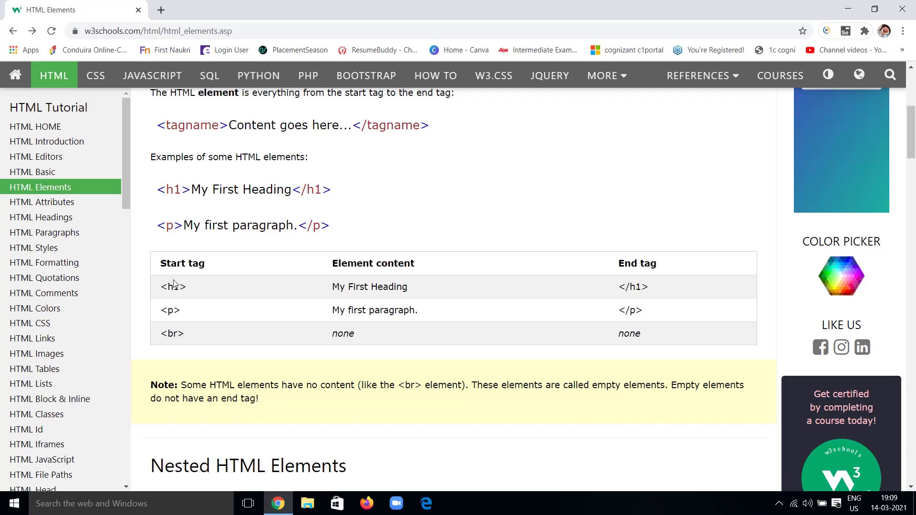
Step: Highlight the <h1> and 'My First Heading' table cells, then scroll down to Nested HTML Elements
{"action": "left_click_drag", "start_coordinate": [163, 285], "coordinate": [192, 291]}
{"action": "left_click", "coordinate": [334, 288]}
{"action": "left_click_drag", "start_coordinate": [323, 292], "coordinate": [409, 288]}
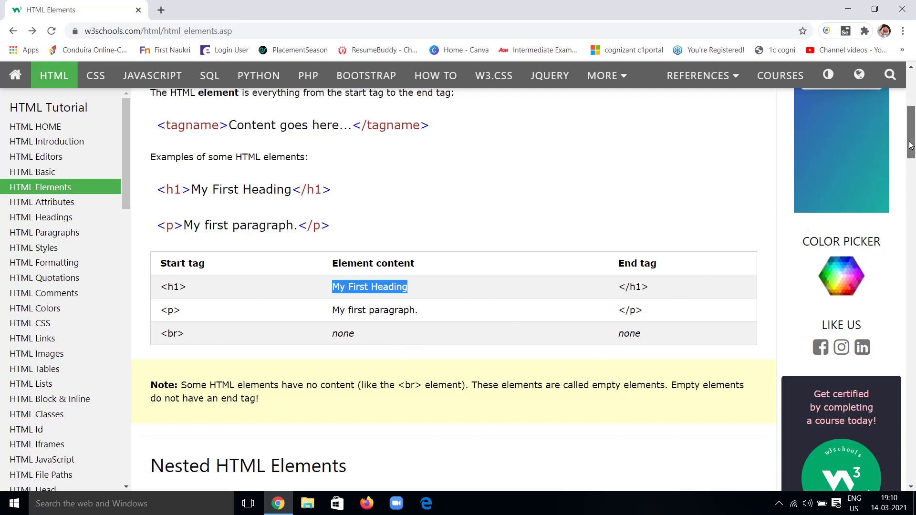
{"action": "left_click_drag", "start_coordinate": [911, 144], "coordinate": [913, 182]}
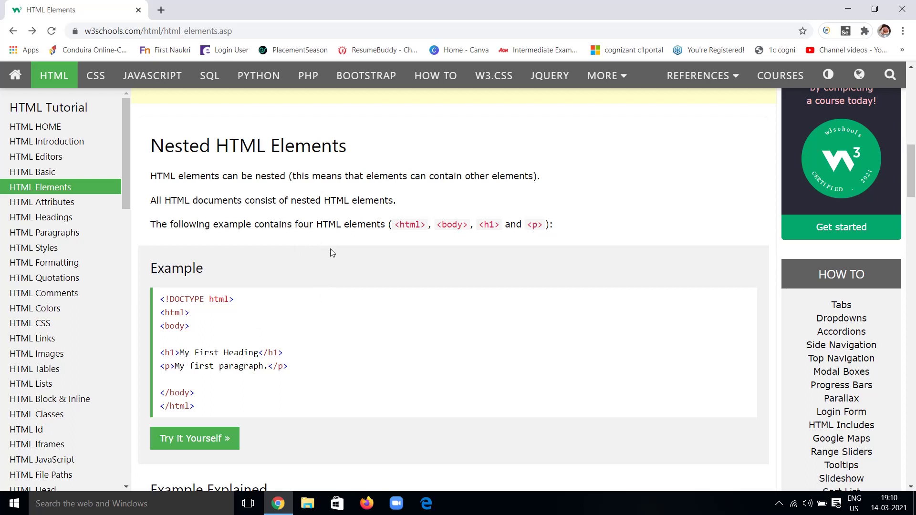
Step: Highlight 'nested HTML elements', then the opening <html> and closing </html> tags in the example code
{"action": "left_click_drag", "start_coordinate": [295, 203], "coordinate": [408, 200]}
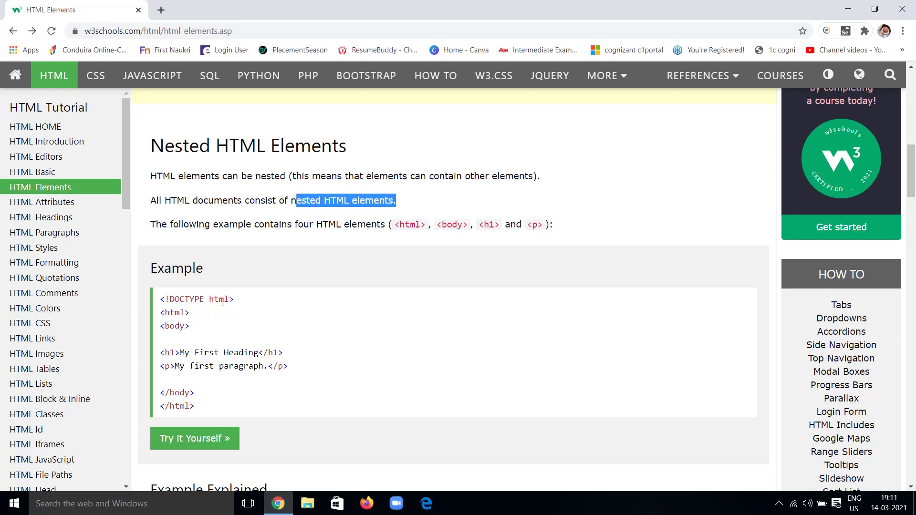
{"action": "left_click", "coordinate": [160, 315]}
{"action": "left_click_drag", "start_coordinate": [160, 314], "coordinate": [193, 317]}
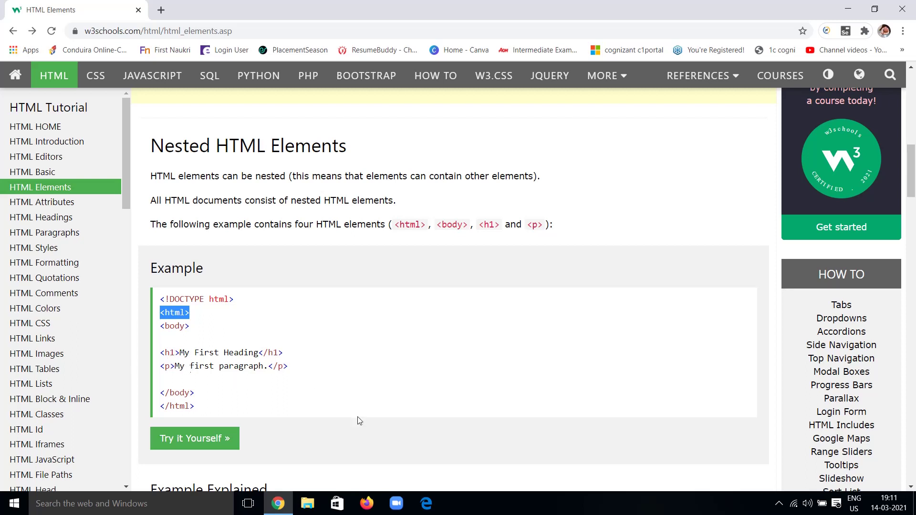
{"action": "scroll", "coordinate": [359, 419], "scroll_direction": "down", "scroll_amount": 3}
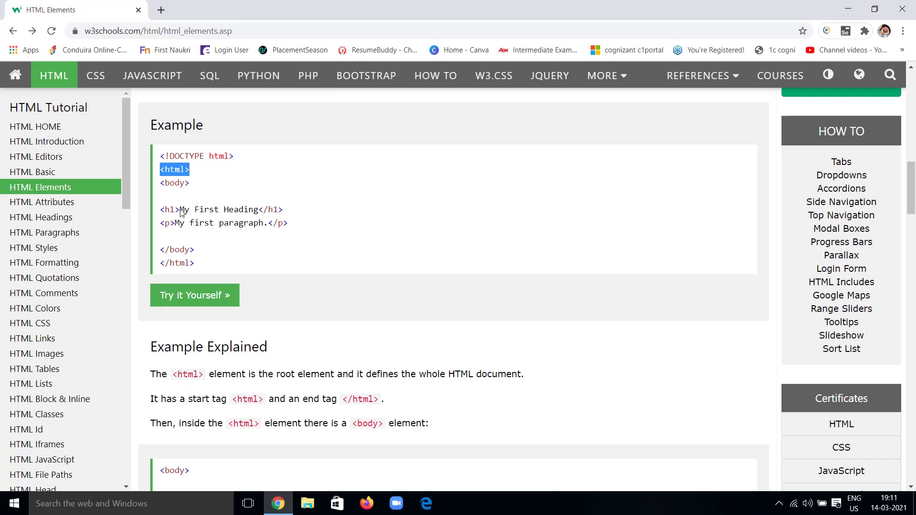
{"action": "left_click_drag", "start_coordinate": [160, 264], "coordinate": [210, 265]}
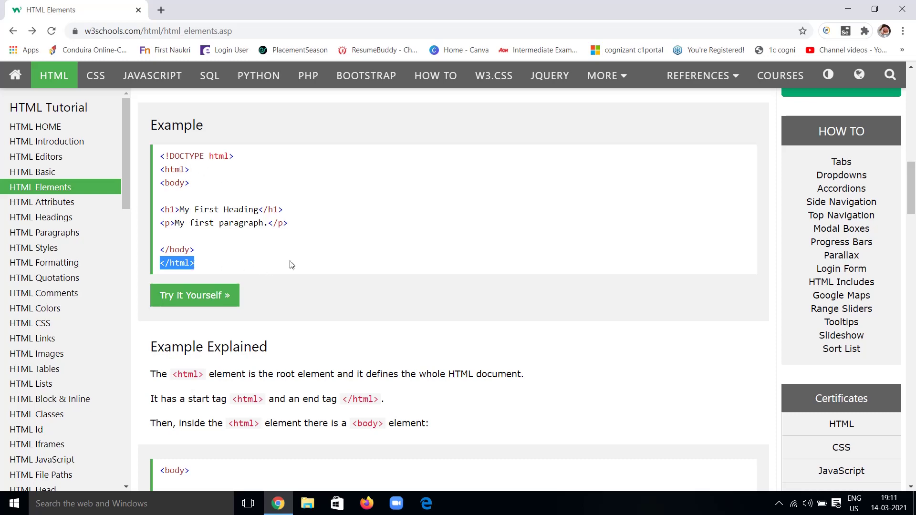
Step: Highlight the h1 line of the <body> code block, then its <h1> and </h1> tags
{"action": "scroll", "coordinate": [292, 265], "scroll_direction": "down", "scroll_amount": 3}
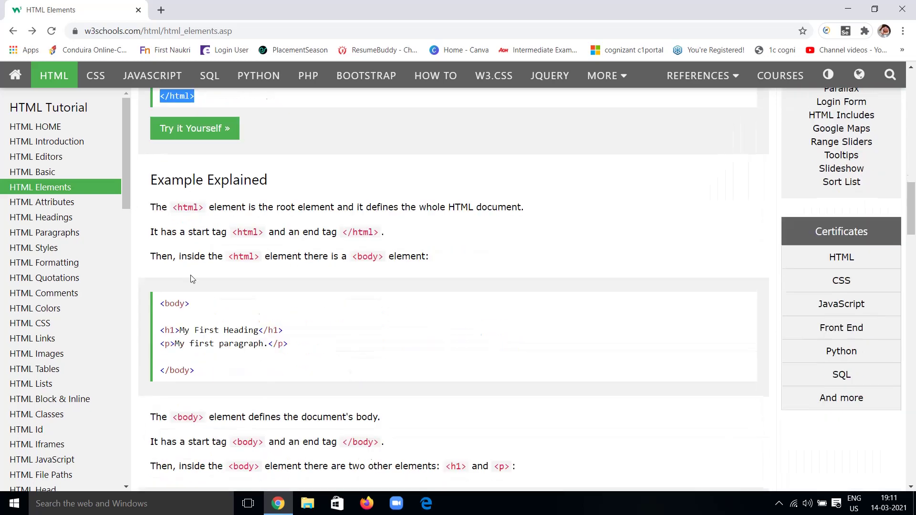
{"action": "left_click_drag", "start_coordinate": [163, 330], "coordinate": [324, 327]}
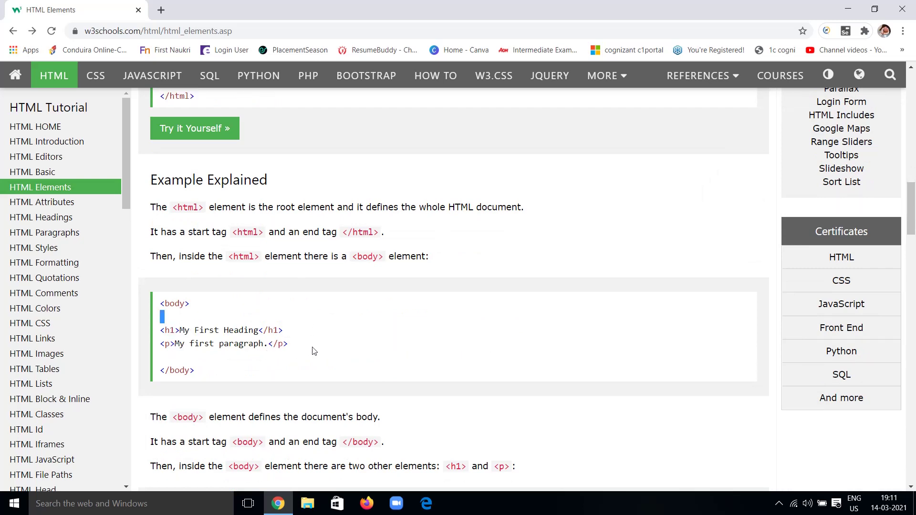
{"action": "scroll", "coordinate": [356, 342], "scroll_direction": "down", "scroll_amount": 2}
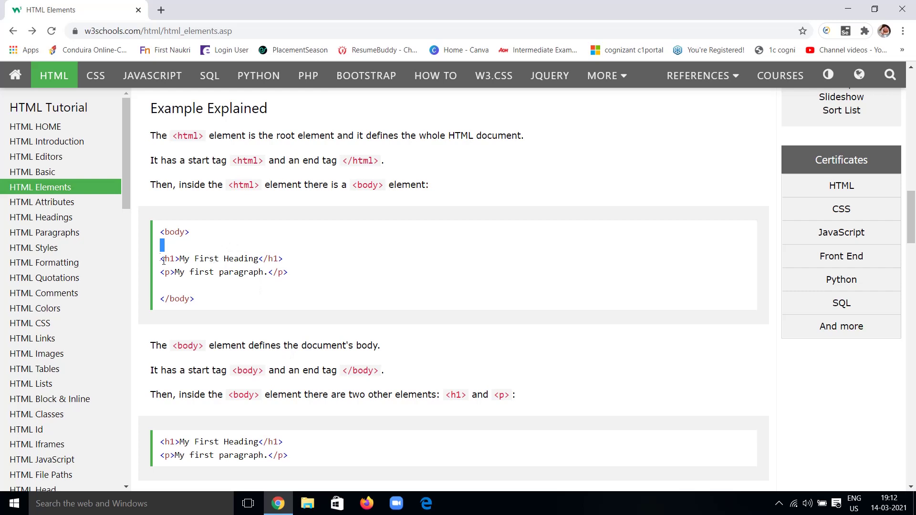
{"action": "left_click_drag", "start_coordinate": [163, 261], "coordinate": [316, 262]}
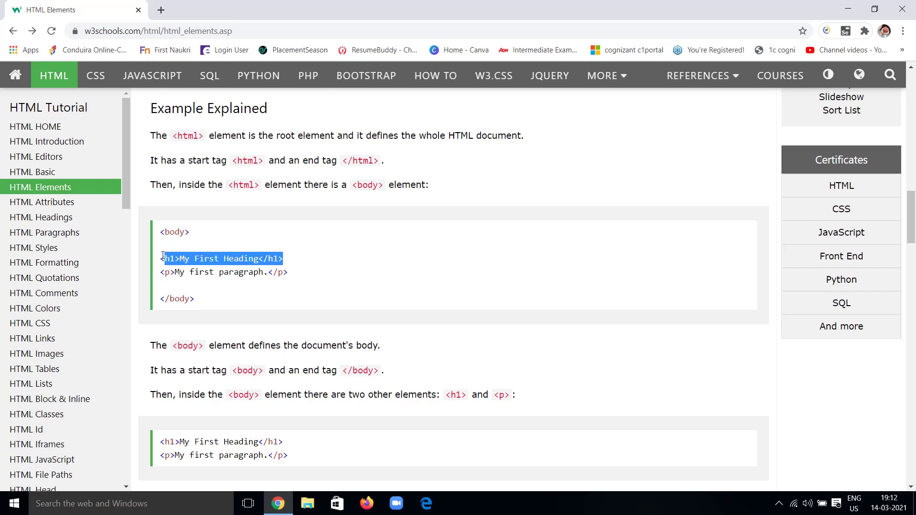
{"action": "left_click_drag", "start_coordinate": [161, 259], "coordinate": [180, 261]}
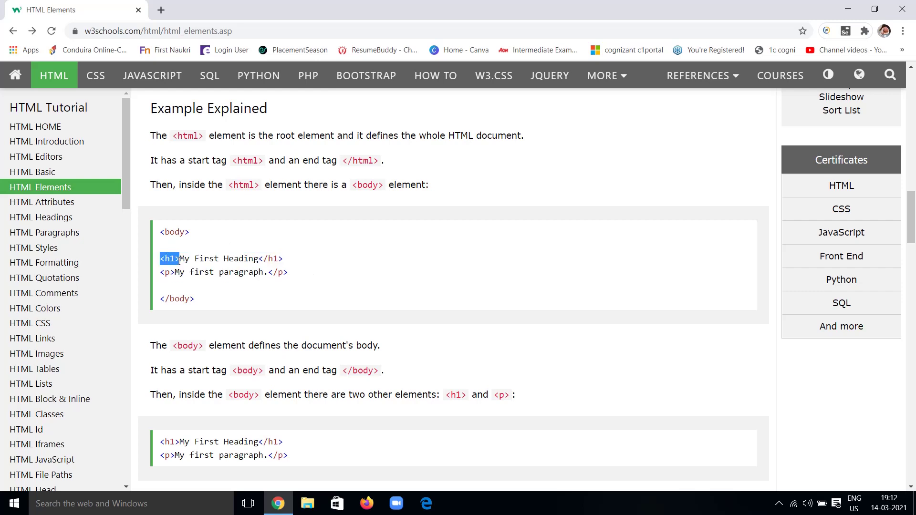
{"action": "left_click_drag", "start_coordinate": [260, 258], "coordinate": [286, 258]}
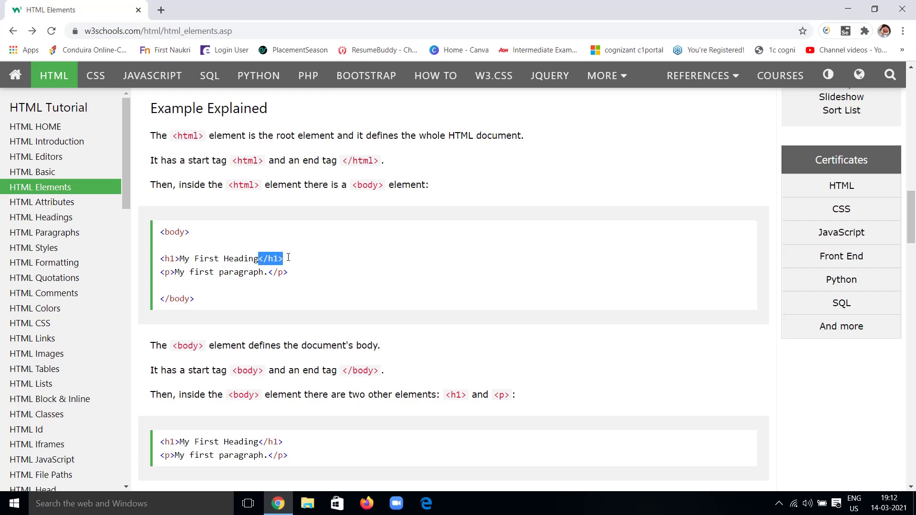
{"action": "left_click_drag", "start_coordinate": [161, 260], "coordinate": [302, 250]}
Step: Highlight the sentence defining <h1> as a heading, then its <h1> and </h1> tags, and clear the highlight
{"action": "scroll", "coordinate": [313, 262], "scroll_direction": "down", "scroll_amount": 1}
{"action": "scroll", "coordinate": [314, 262], "scroll_direction": "down", "scroll_amount": 3}
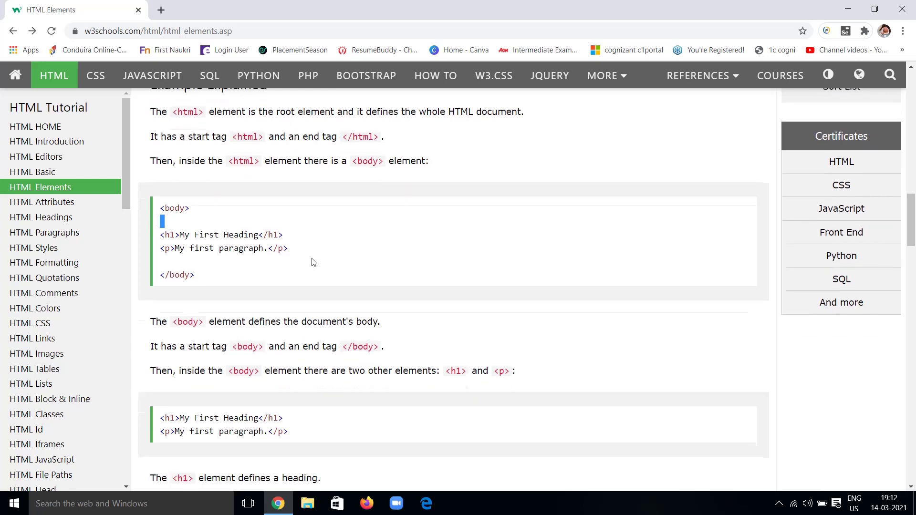
{"action": "scroll", "coordinate": [314, 262], "scroll_direction": "down", "scroll_amount": 2}
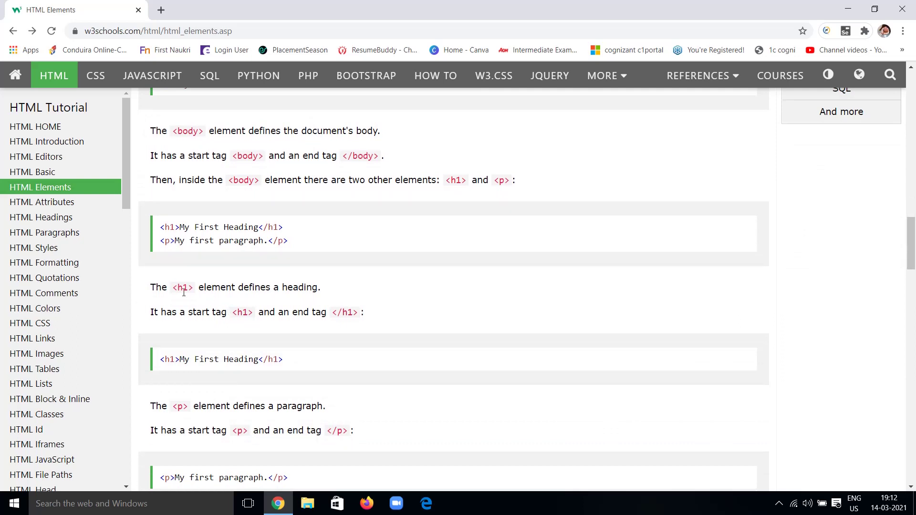
{"action": "left_click_drag", "start_coordinate": [152, 286], "coordinate": [355, 278]}
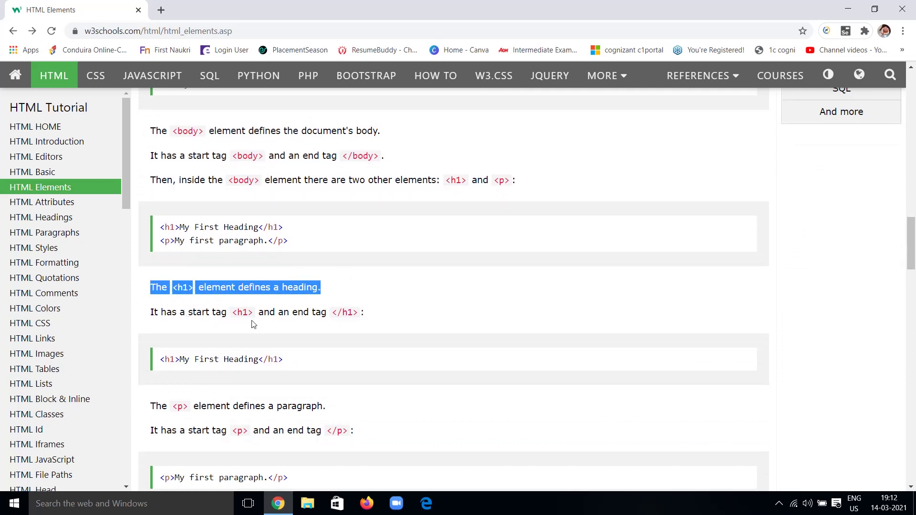
{"action": "left_click_drag", "start_coordinate": [234, 314], "coordinate": [265, 311]}
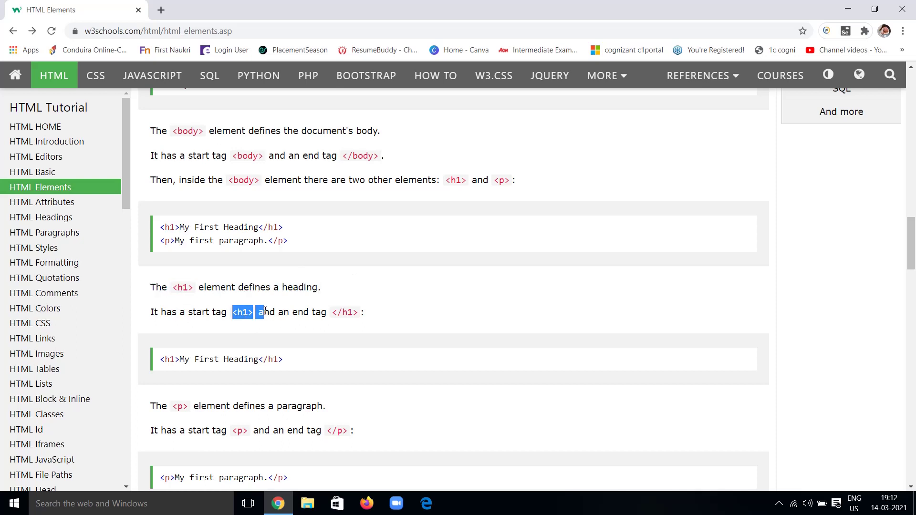
{"action": "left_click_drag", "start_coordinate": [334, 316], "coordinate": [358, 312]}
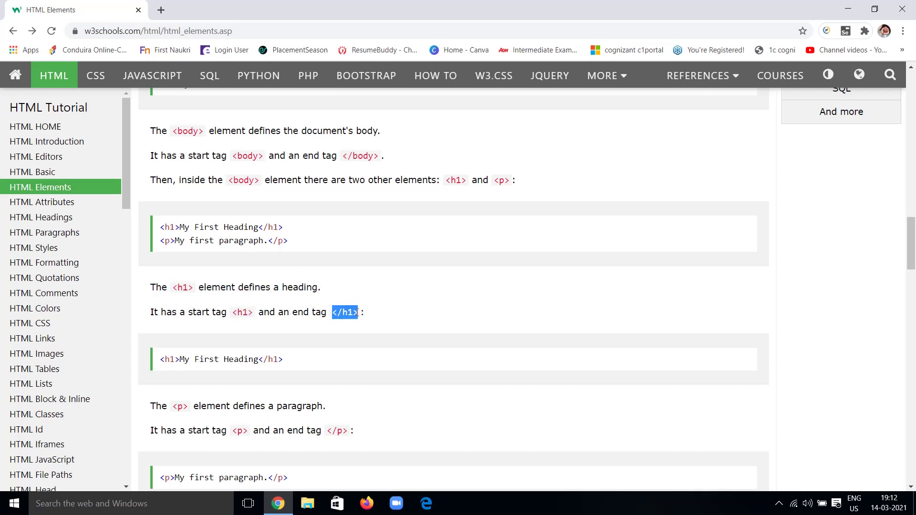
{"action": "left_click", "coordinate": [312, 365]}
{"action": "scroll", "coordinate": [311, 365], "scroll_direction": "down", "scroll_amount": 3}
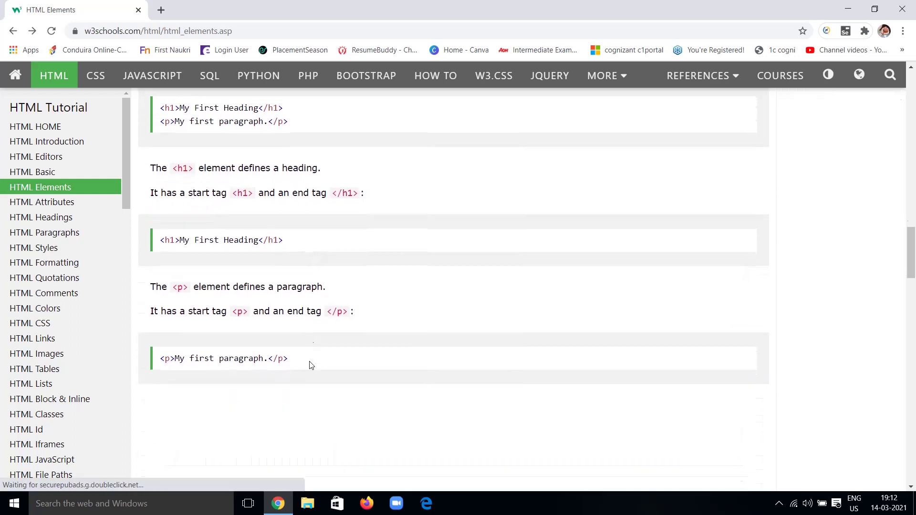
Step: Scroll past the ads to 'Never Skip the End Tag' and highlight the first <p> in its example
{"action": "scroll", "coordinate": [311, 365], "scroll_direction": "down", "scroll_amount": 2}
{"action": "scroll", "coordinate": [311, 365], "scroll_direction": "down", "scroll_amount": 5}
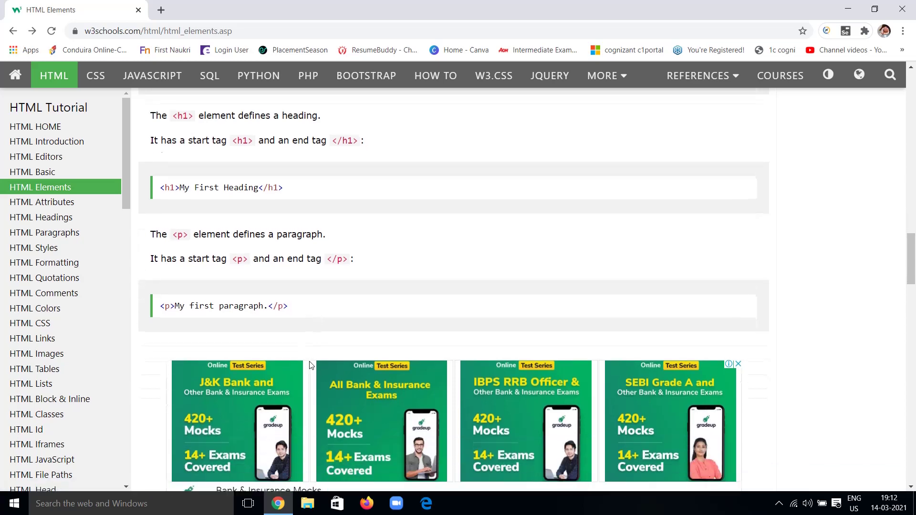
{"action": "scroll", "coordinate": [311, 366], "scroll_direction": "down", "scroll_amount": 1}
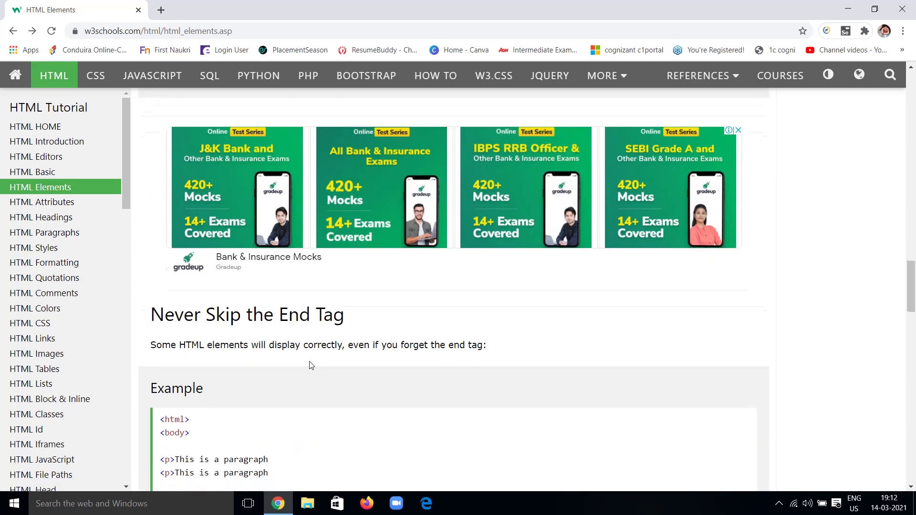
{"action": "scroll", "coordinate": [311, 365], "scroll_direction": "down", "scroll_amount": 2}
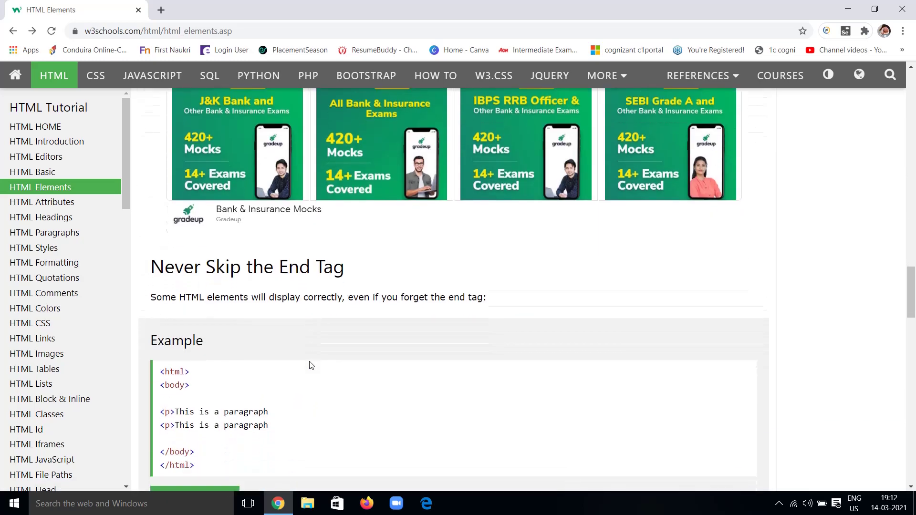
{"action": "scroll", "coordinate": [312, 365], "scroll_direction": "down", "scroll_amount": 1}
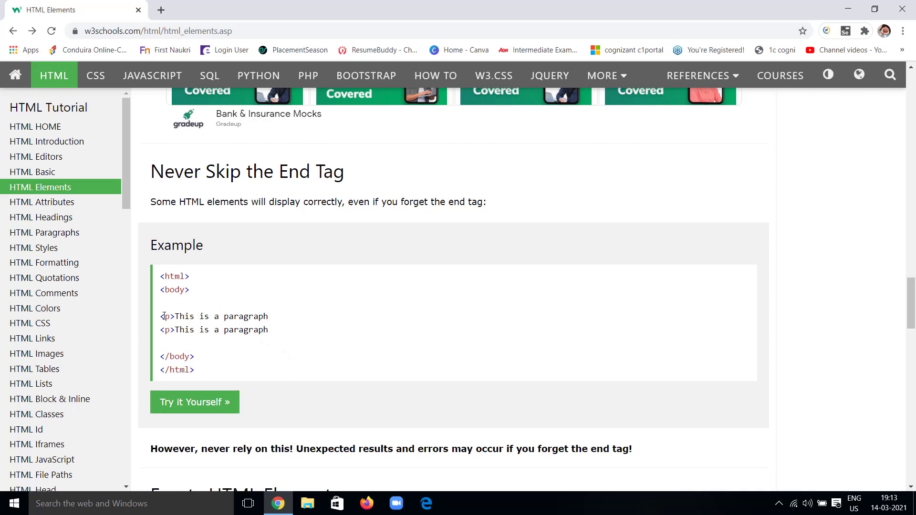
{"action": "left_click_drag", "start_coordinate": [160, 317], "coordinate": [173, 318]}
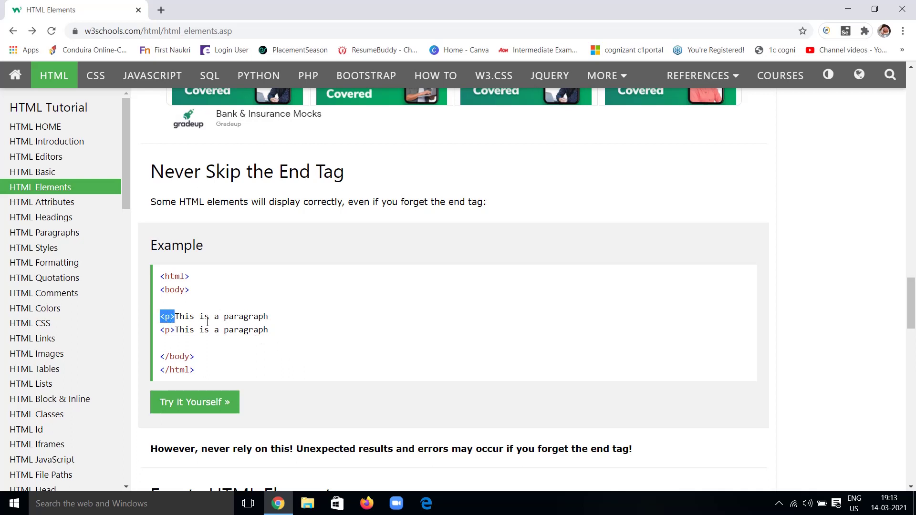